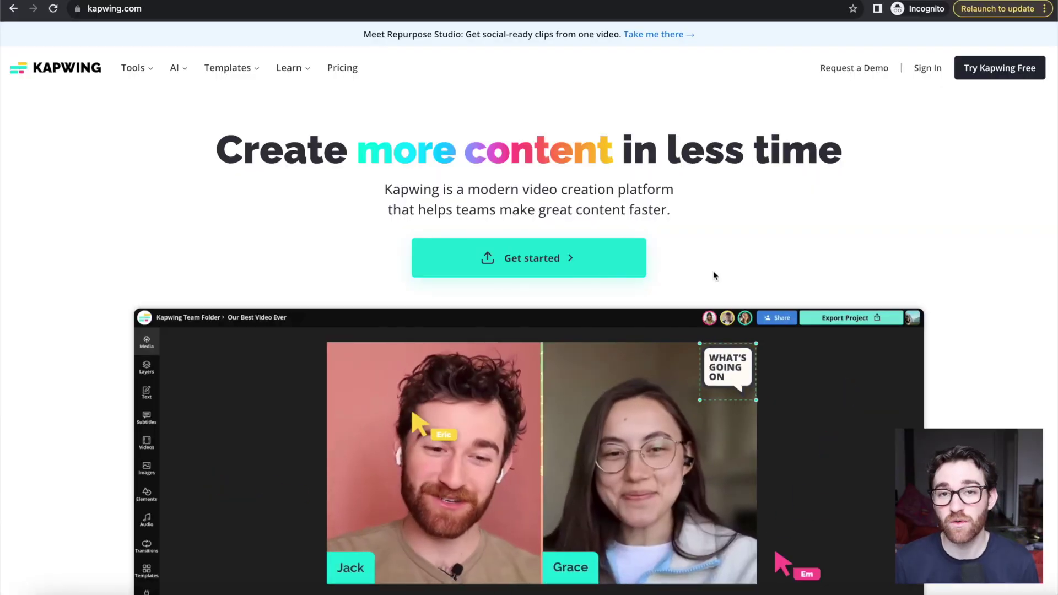
Sign in to Kapwing with Google, start a new project and dismiss the upload tip
left_click(563, 267)
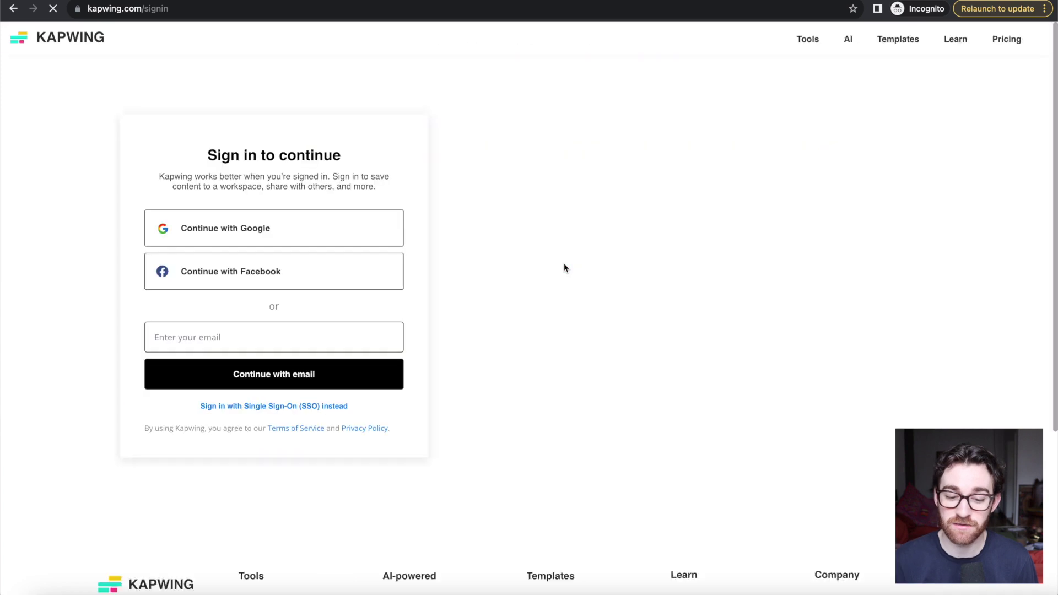
left_click(286, 228)
left_click(598, 300)
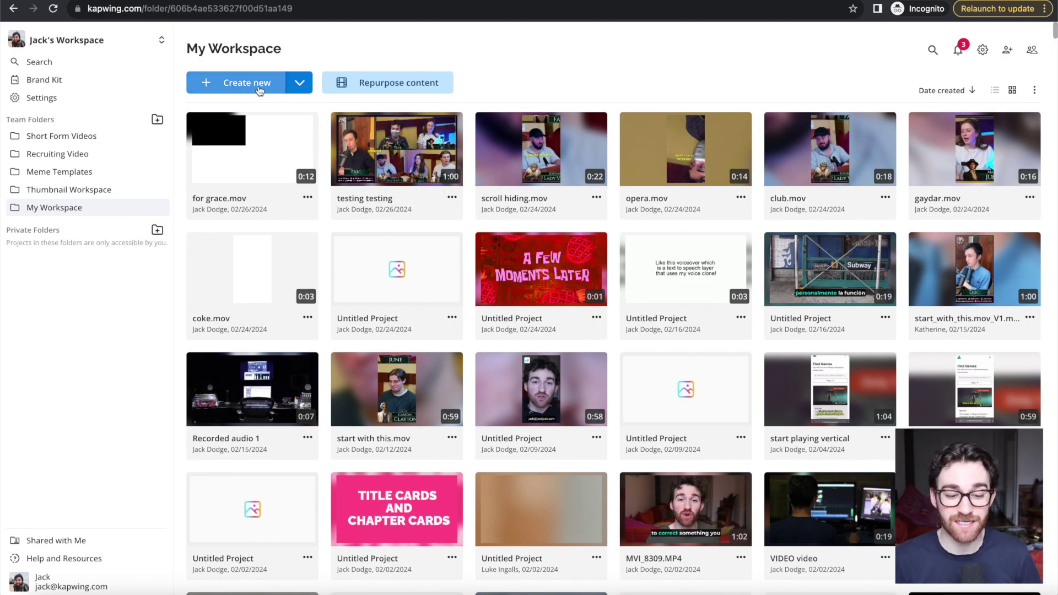
left_click(257, 85)
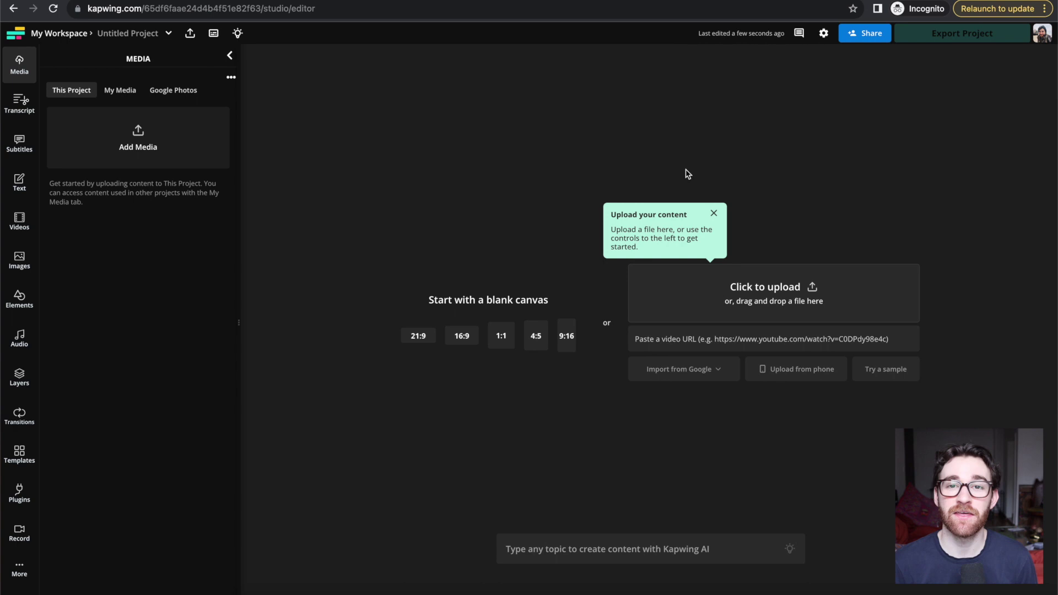
left_click(712, 213)
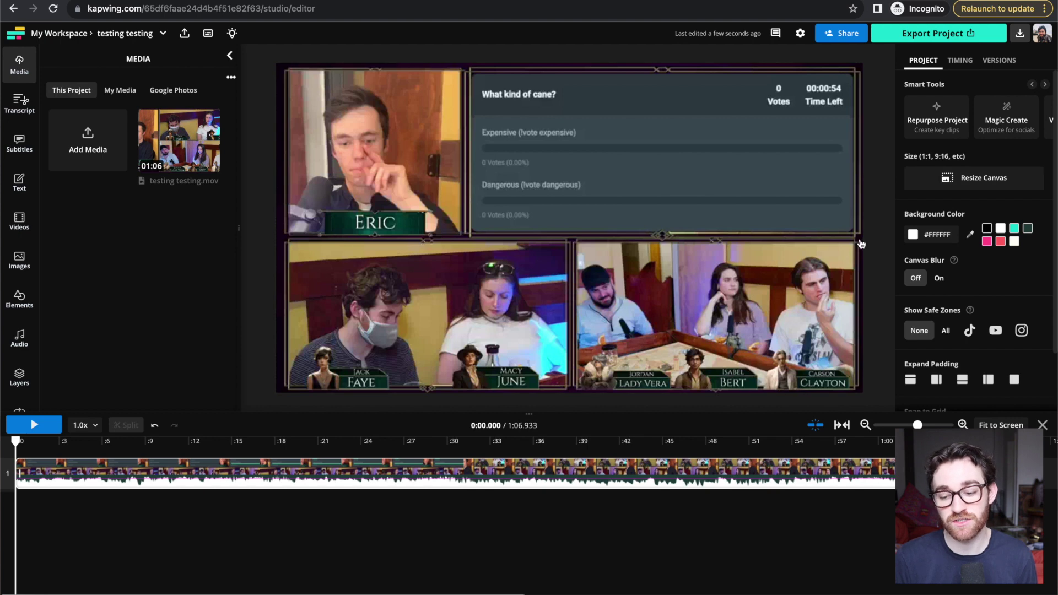
Deselect the four-panel clip and open Resize Canvas from the Project panel
left_click(622, 473)
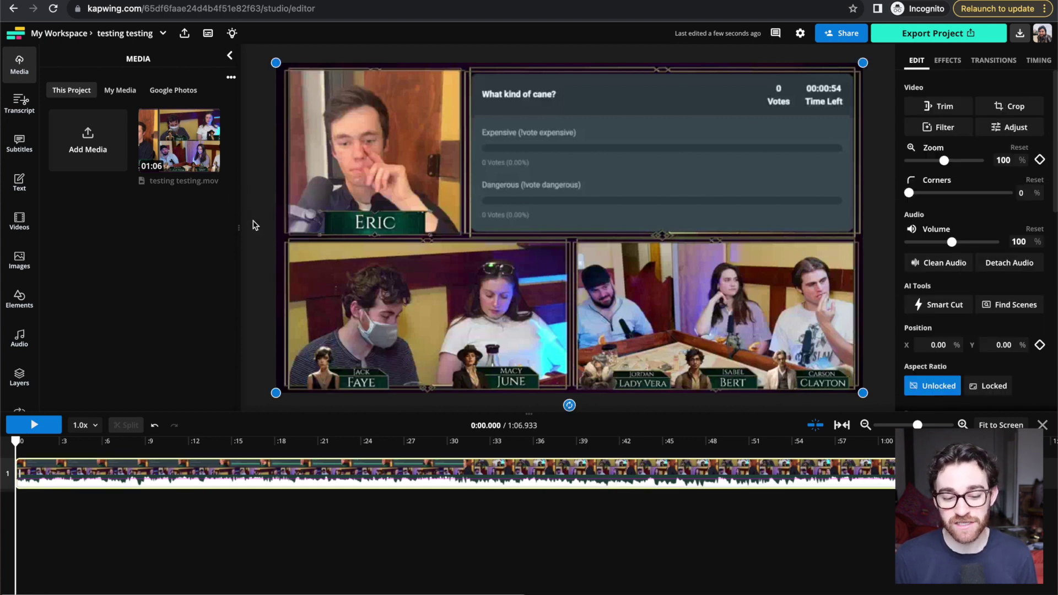
left_click(255, 224)
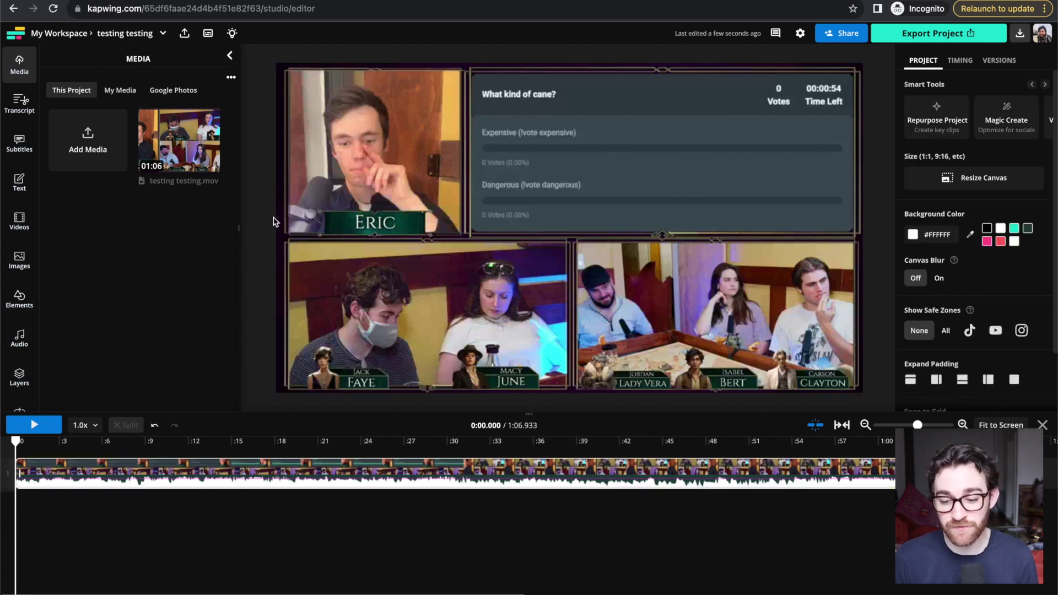
left_click(979, 182)
Apply a 16:9 landscape canvas with Canvas Blur turned on
left_click(630, 220)
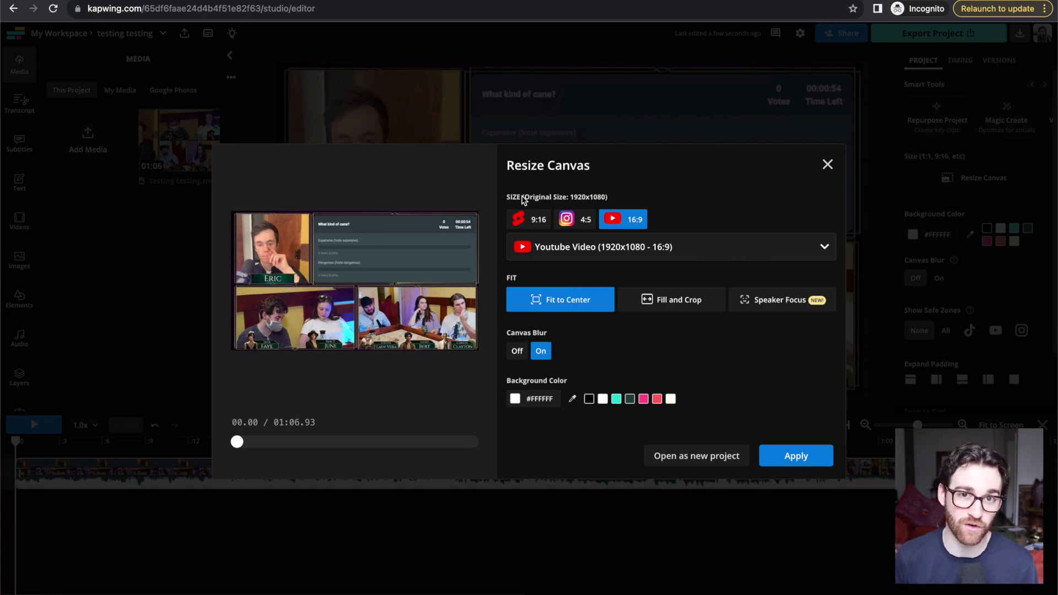
left_click(803, 458)
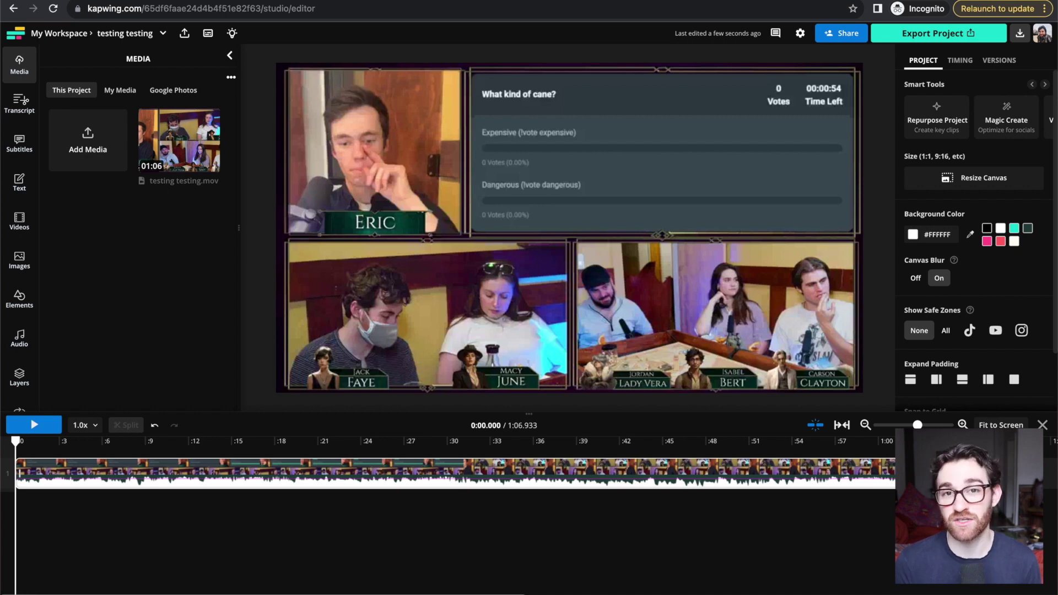
Trim the clip end to 1:04.305, split and delete the tail, then undo to restore it
left_click(951, 442)
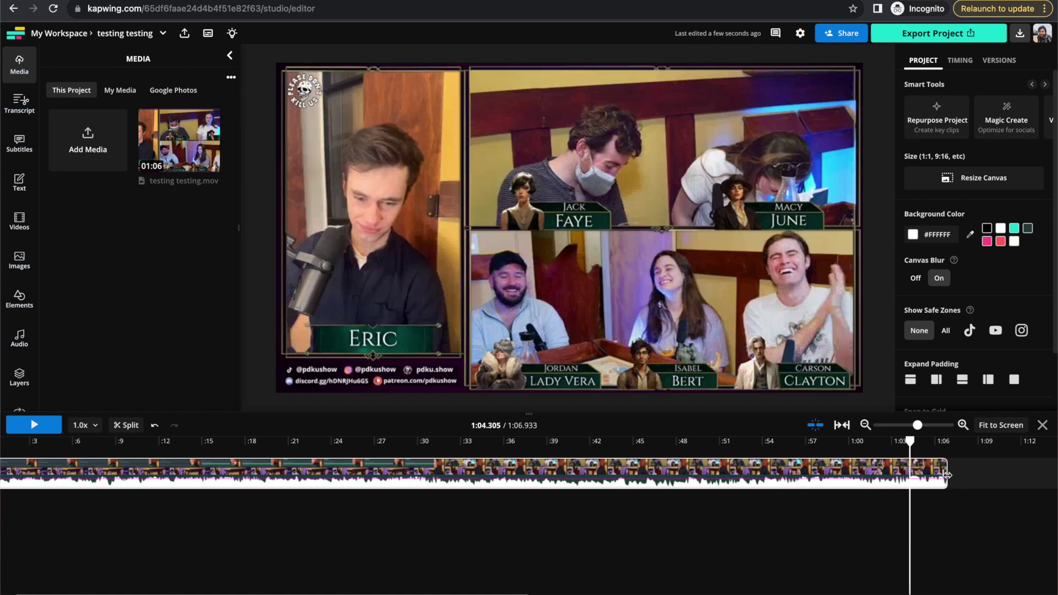
left_click_drag(947, 474, 919, 477)
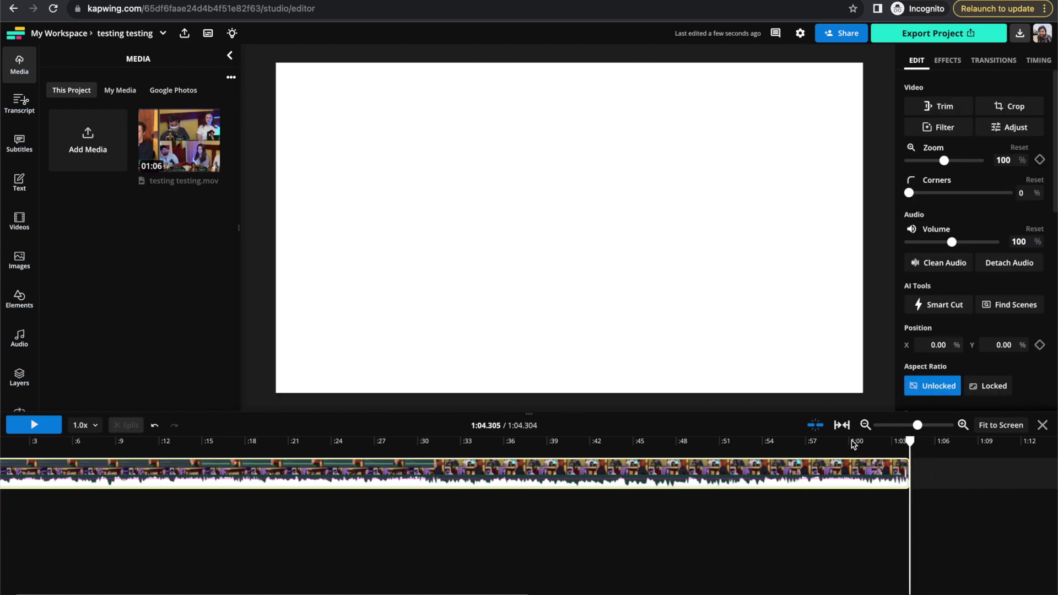
left_click_drag(874, 442, 876, 441)
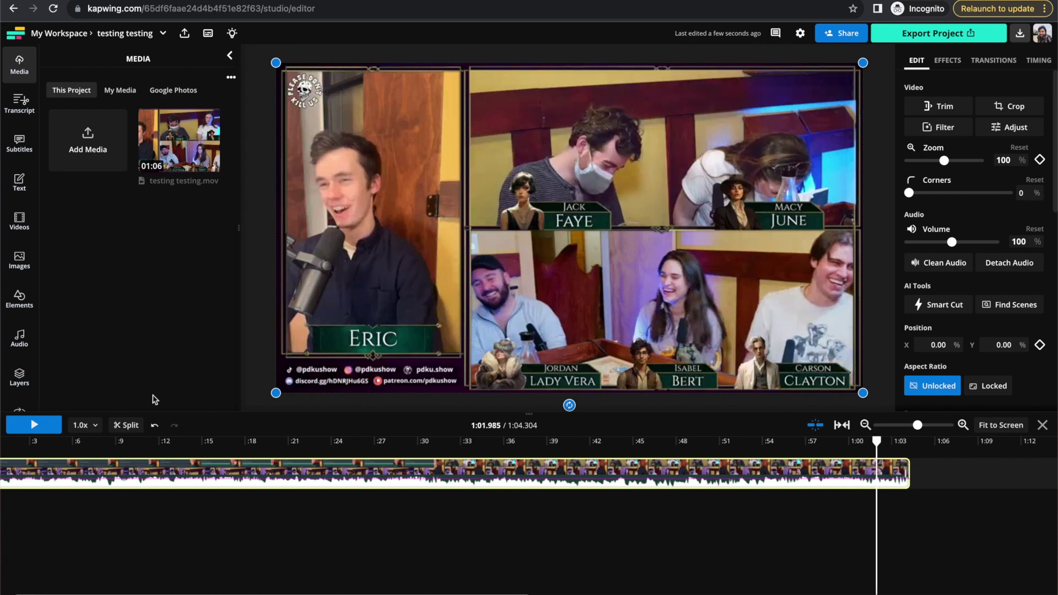
left_click(133, 428)
left_click(922, 560)
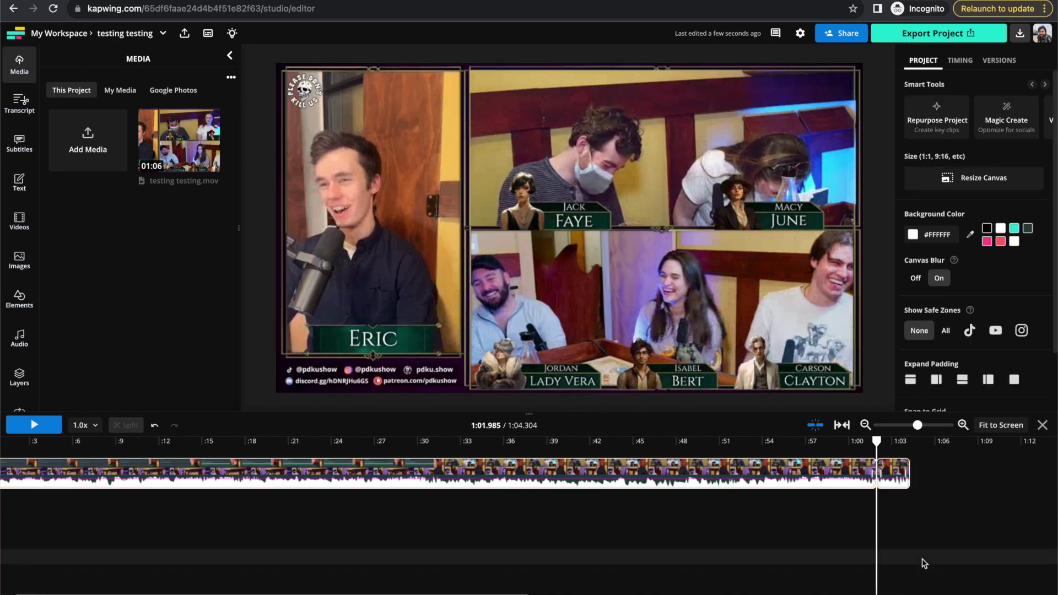
left_click(902, 474)
key("Delete")
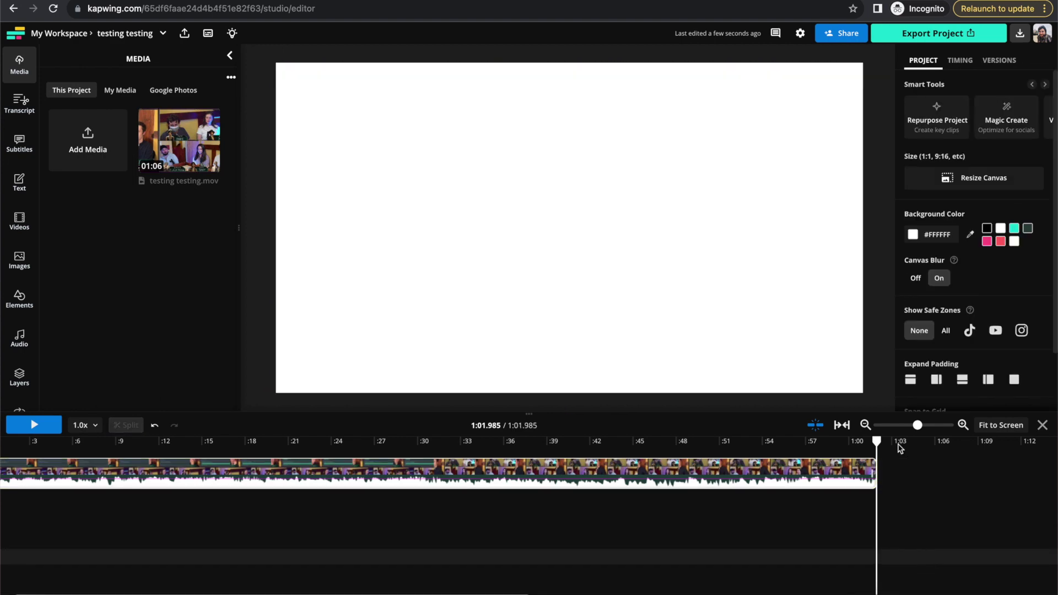
left_click(836, 442)
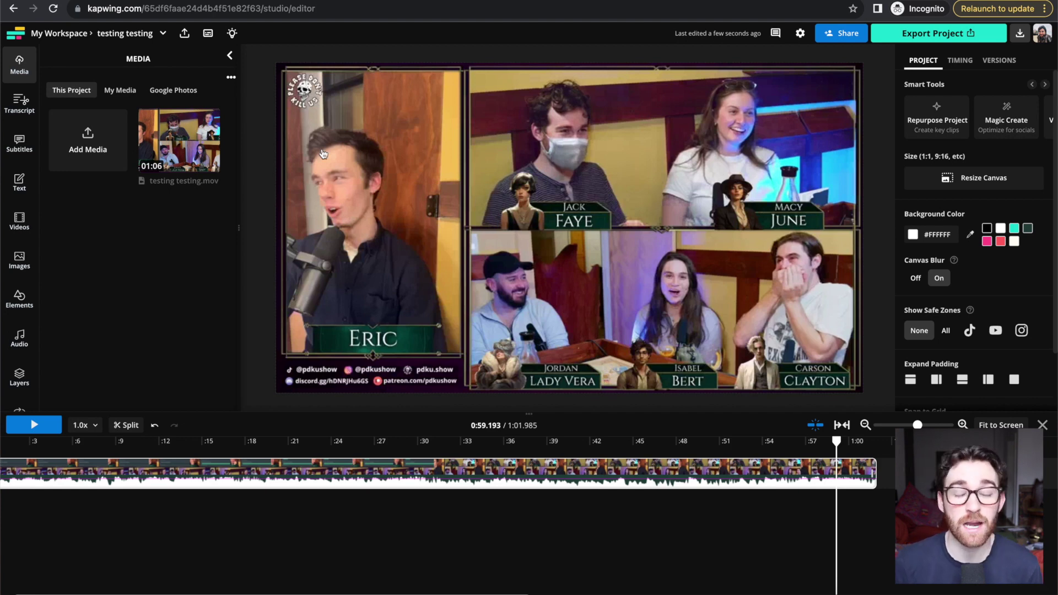
key("ctrl+z")
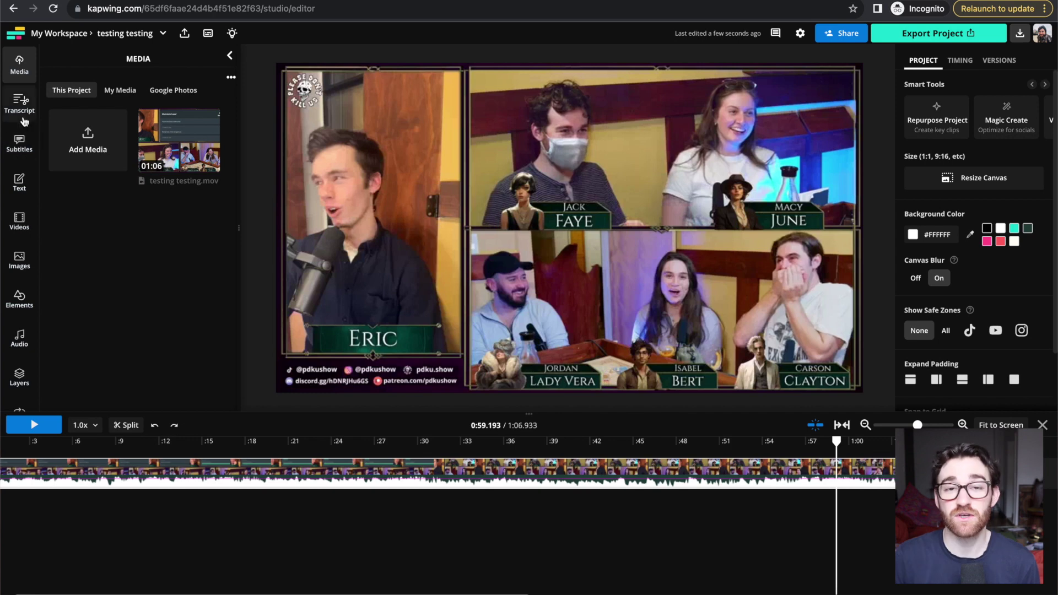
Generate English auto subtitles for the clip with Auto Subtitle
left_click(25, 153)
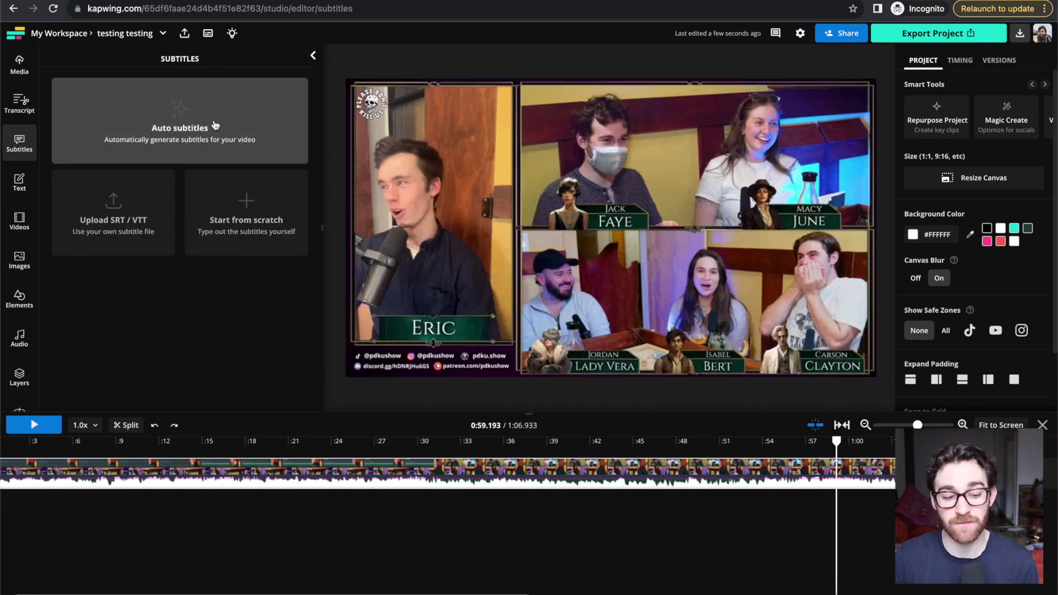
left_click(192, 116)
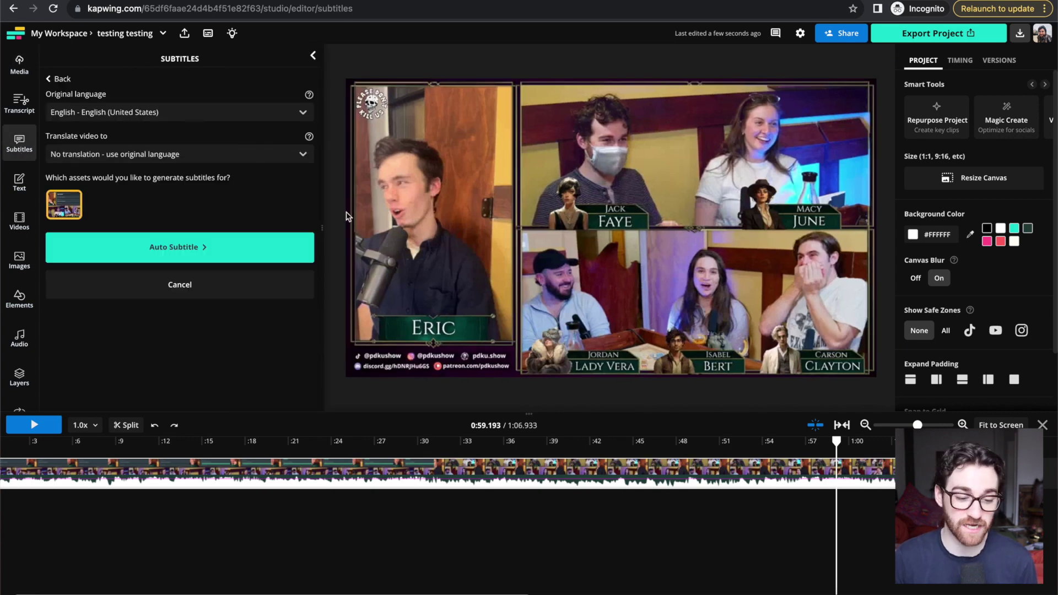
left_click(179, 243)
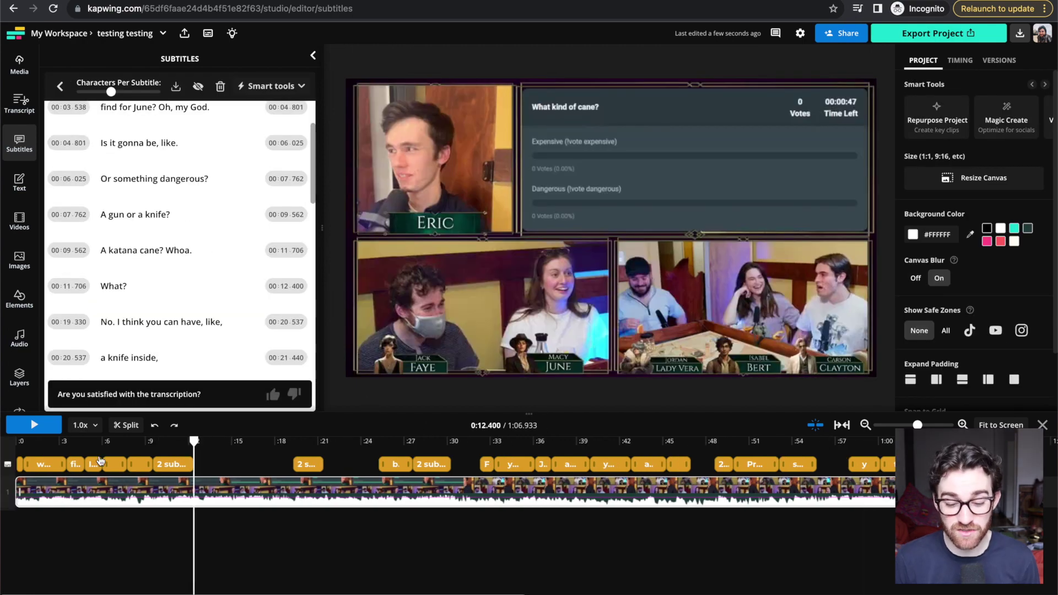
Play from the start, stop at 0:15.601 and scroll the subtitle list to that spot
left_click(19, 442)
key("space")
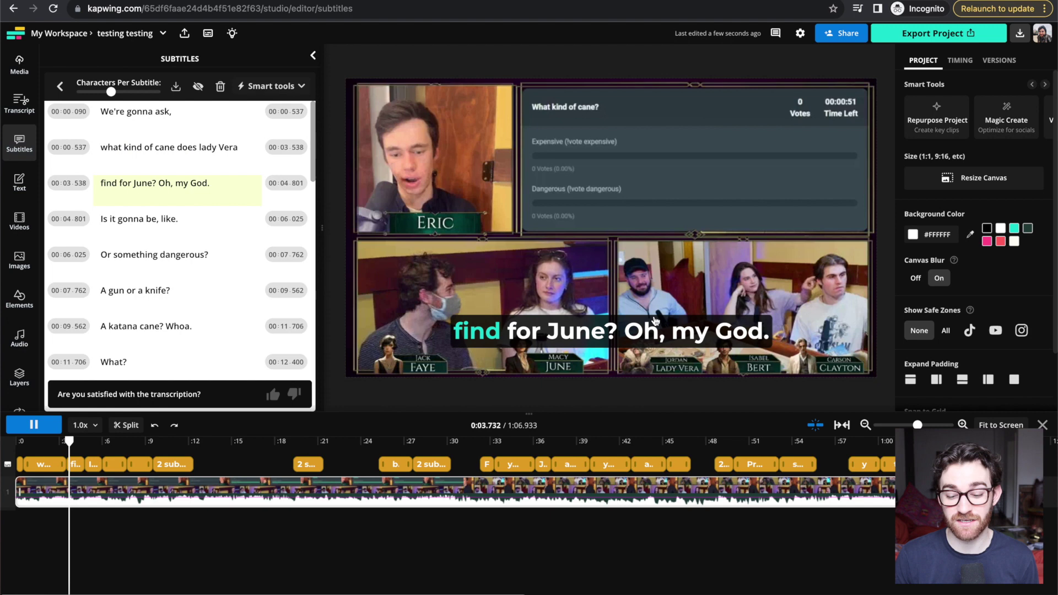
left_click(234, 444)
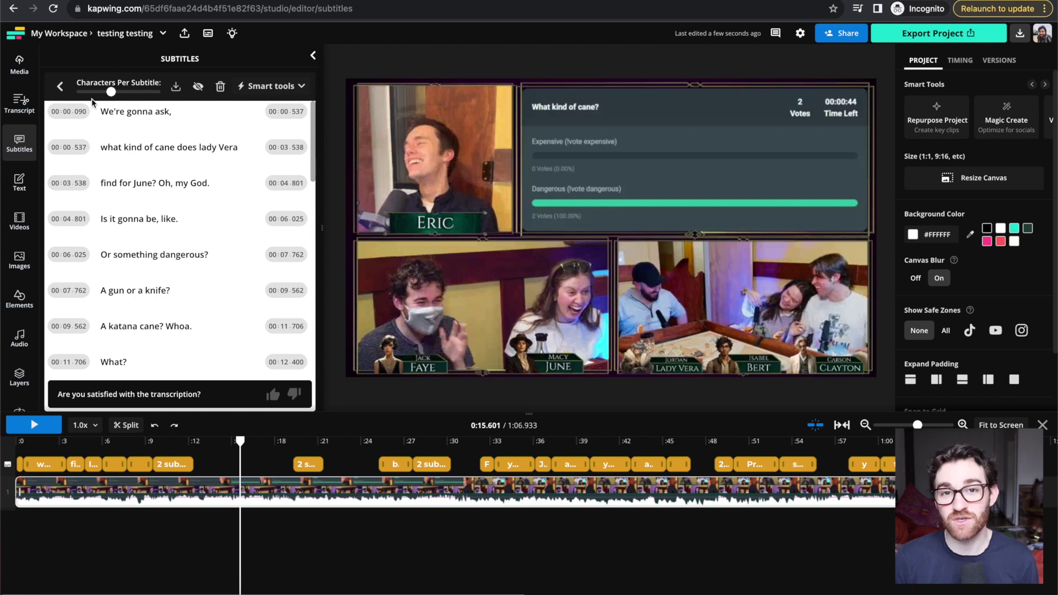
scroll(169, 287, "down", 1)
scroll(141, 131, "down", 3)
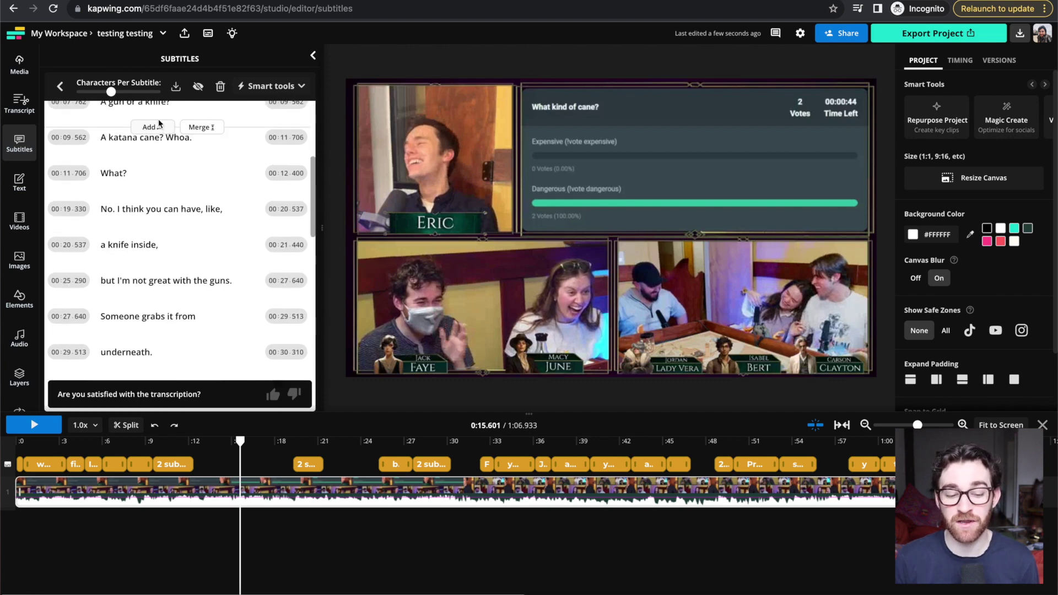
scroll(157, 125, "up", 3)
scroll(148, 228, "down", 2)
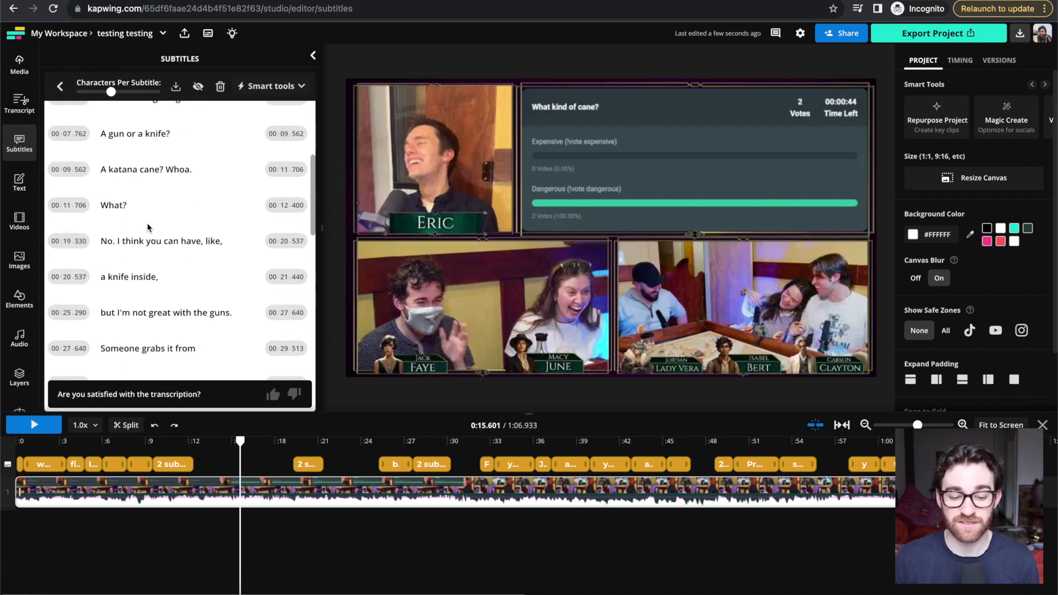
scroll(146, 228, "up", 2)
scroll(137, 193, "down", 2)
Add an 'A knife!!' subtitle line starting at the playhead and ending at 00:18.115
left_click(133, 140)
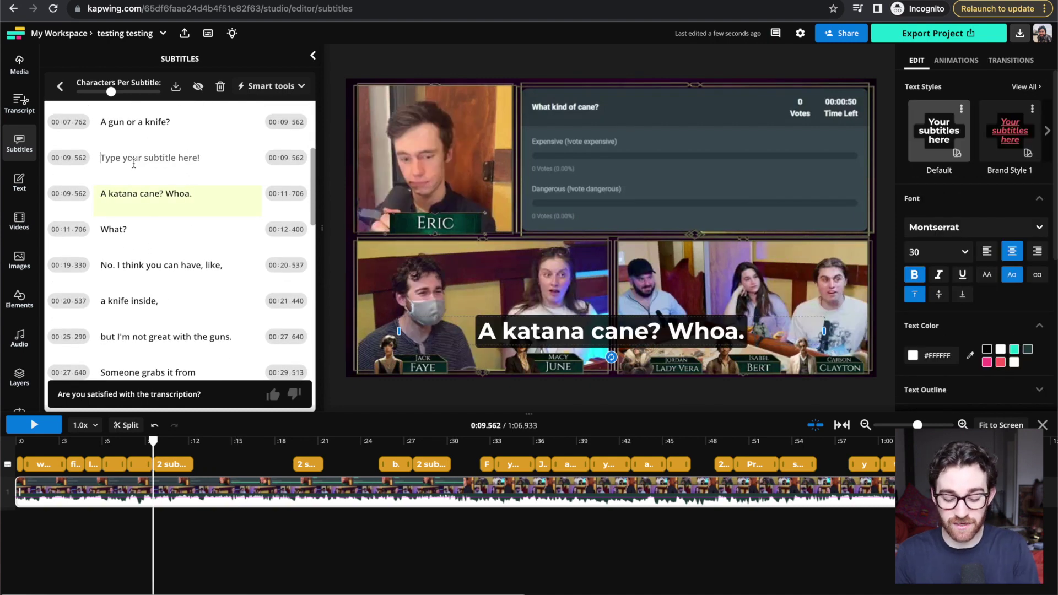
type("A knife!!")
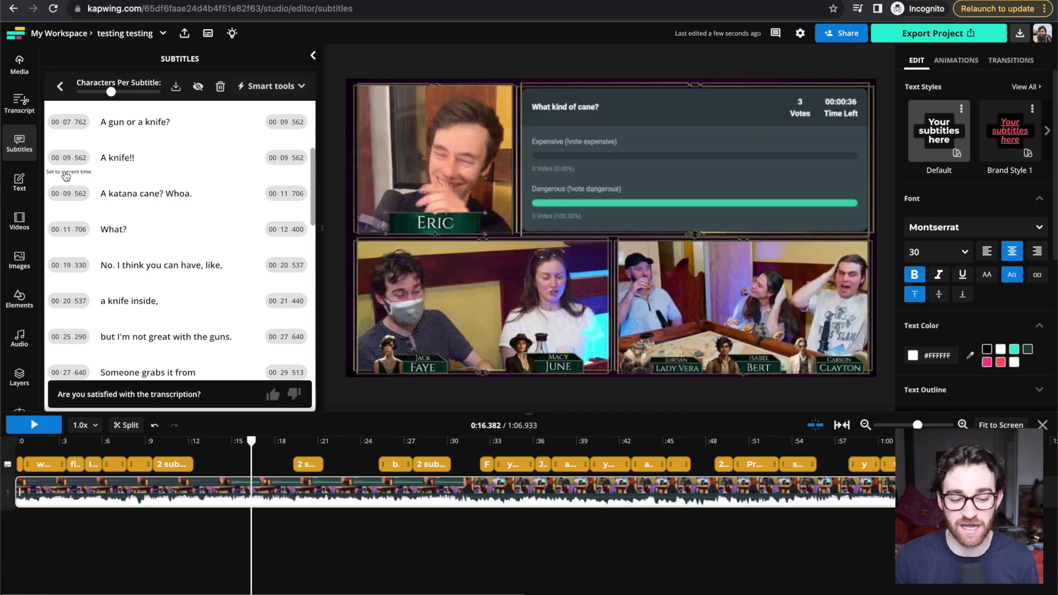
left_click(65, 175)
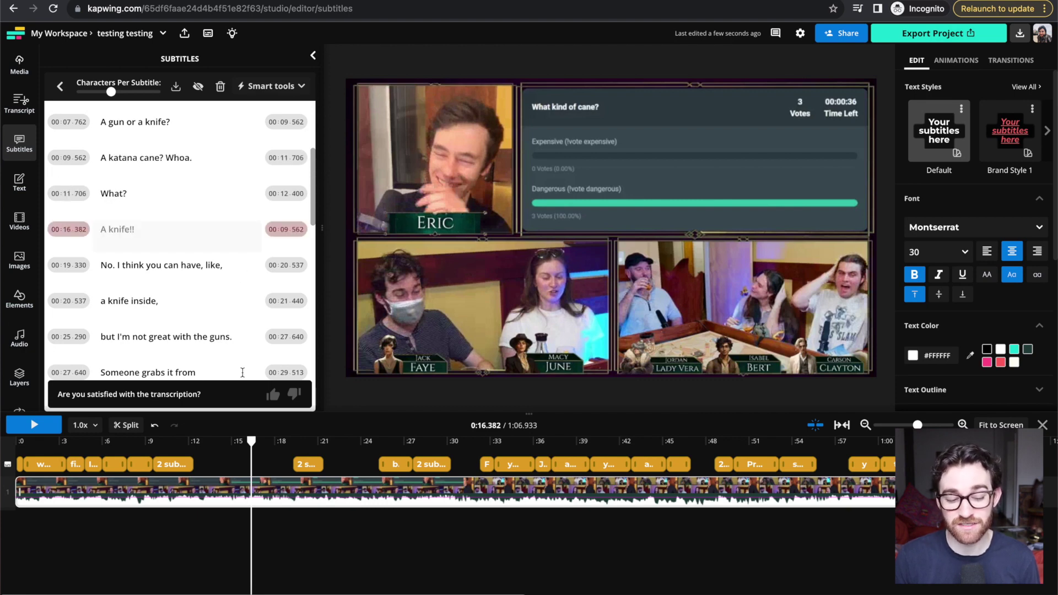
key("space")
key("space")
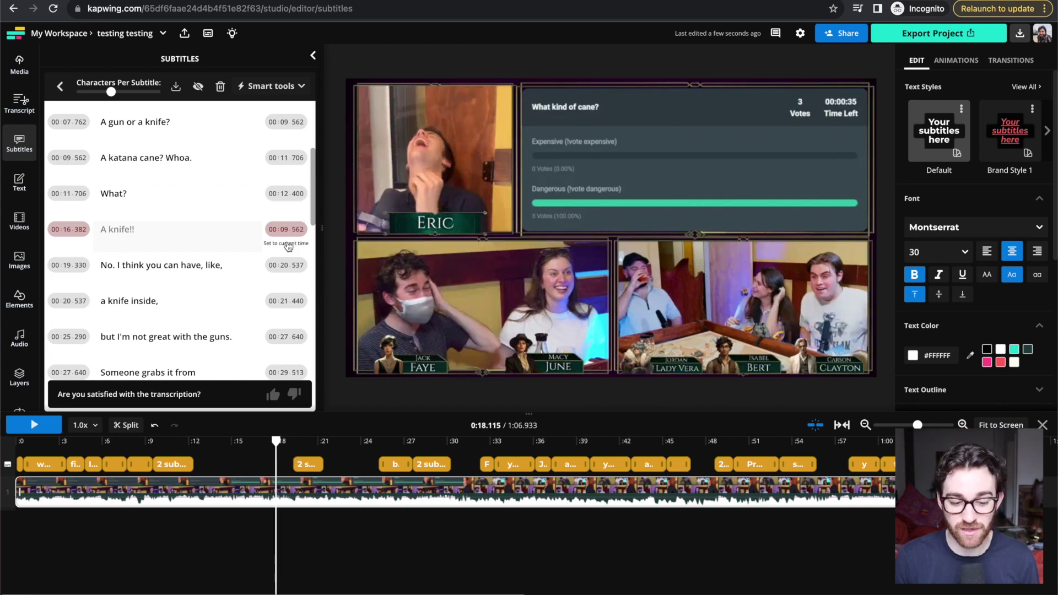
left_click(287, 244)
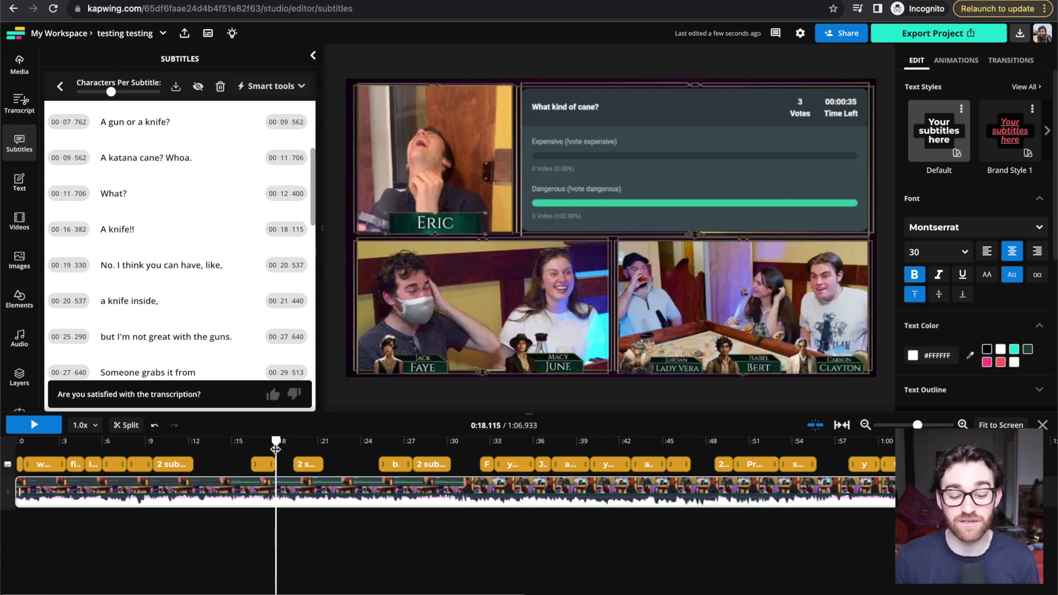
left_click_drag(270, 440, 292, 440)
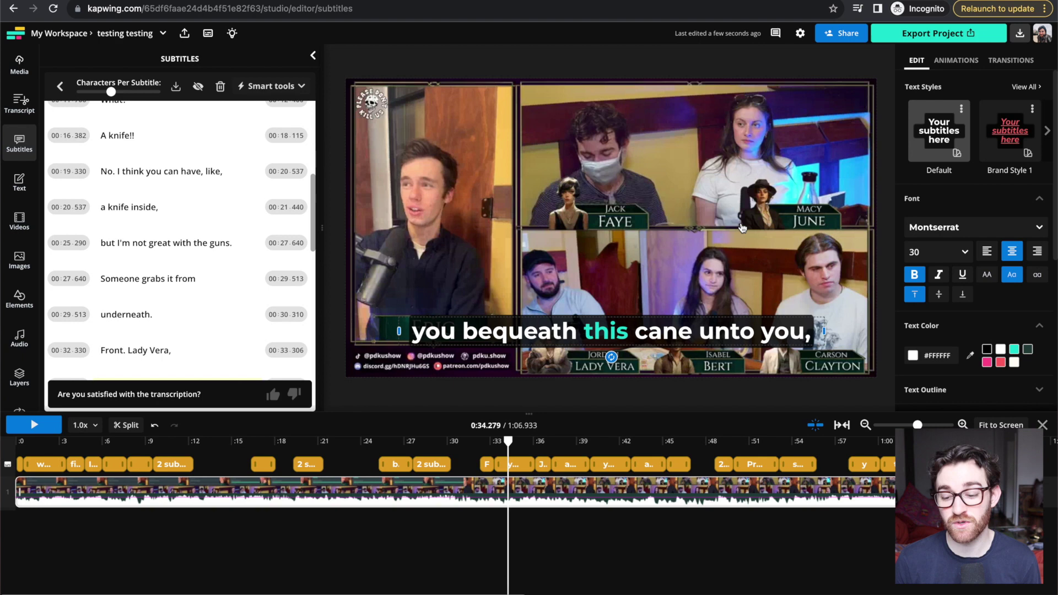
Apply the Highlighter subtitle style at font size 24 and drag the captions to the center divider
left_click(1047, 130)
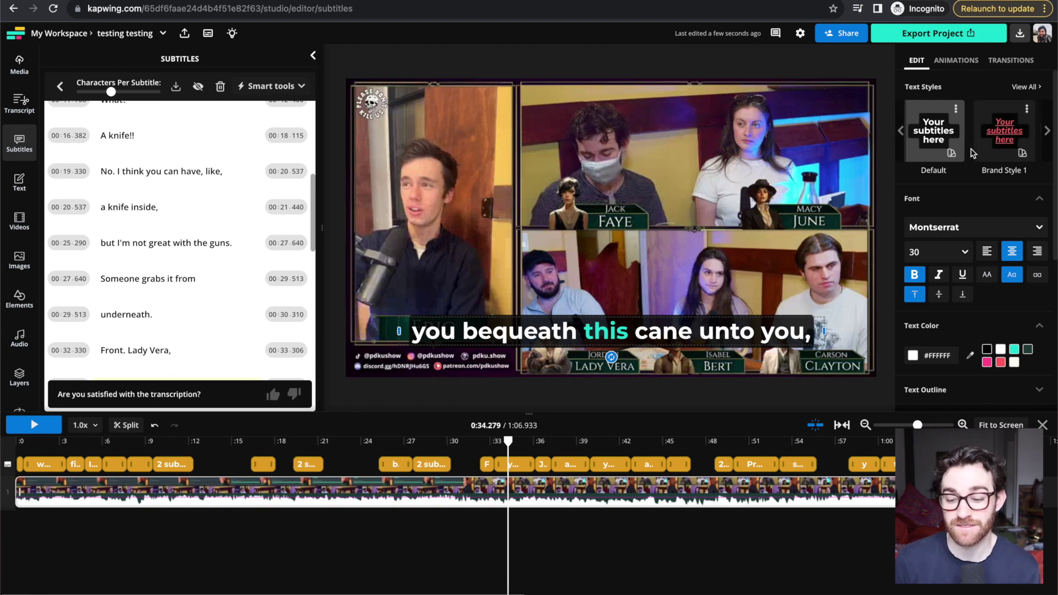
scroll(972, 143, "right", 3)
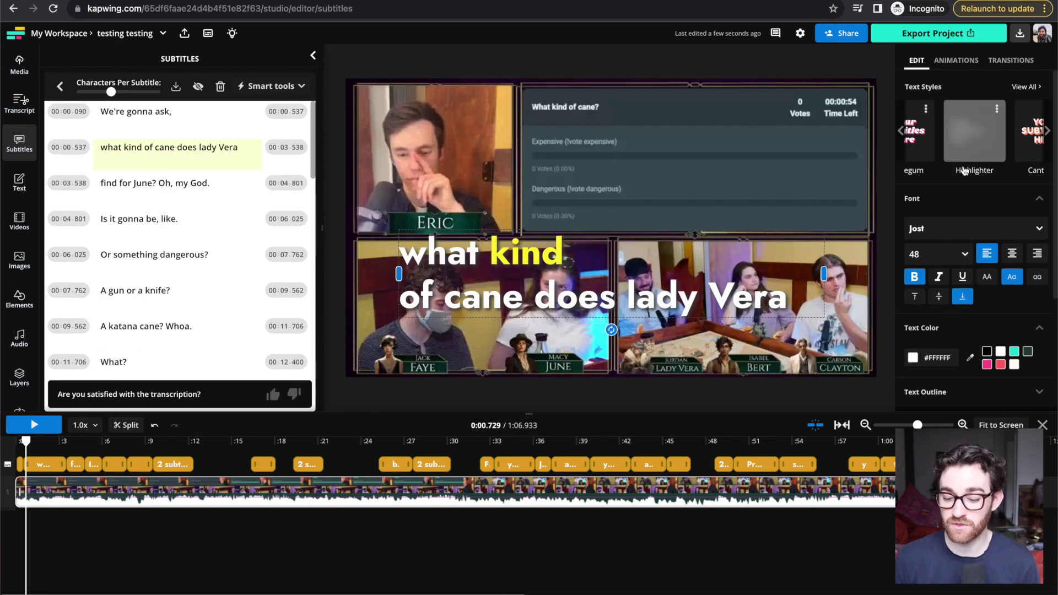
left_click(964, 253)
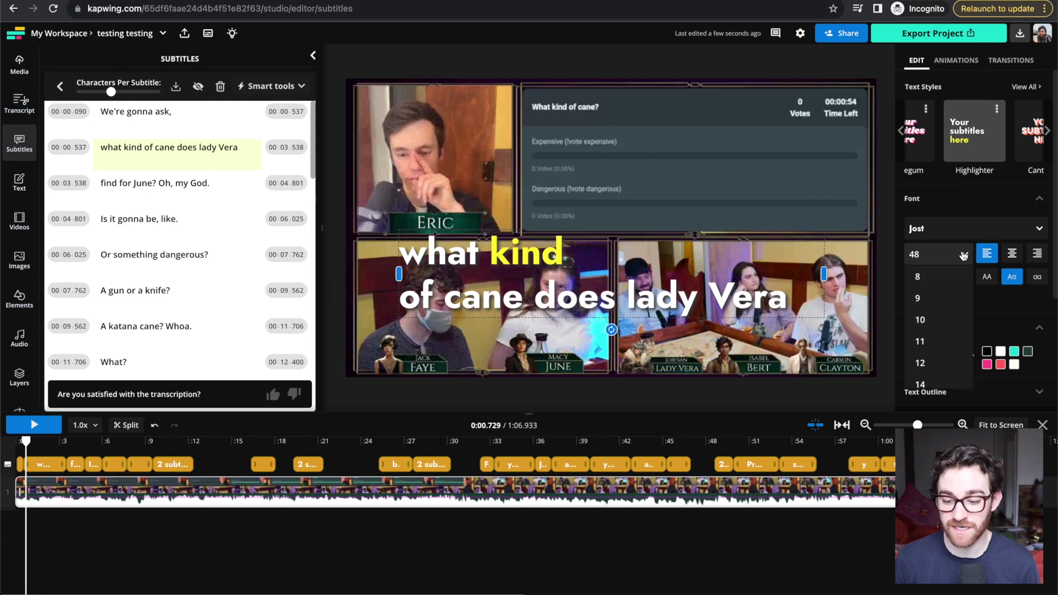
scroll(940, 342, "down", 3)
left_click(936, 327)
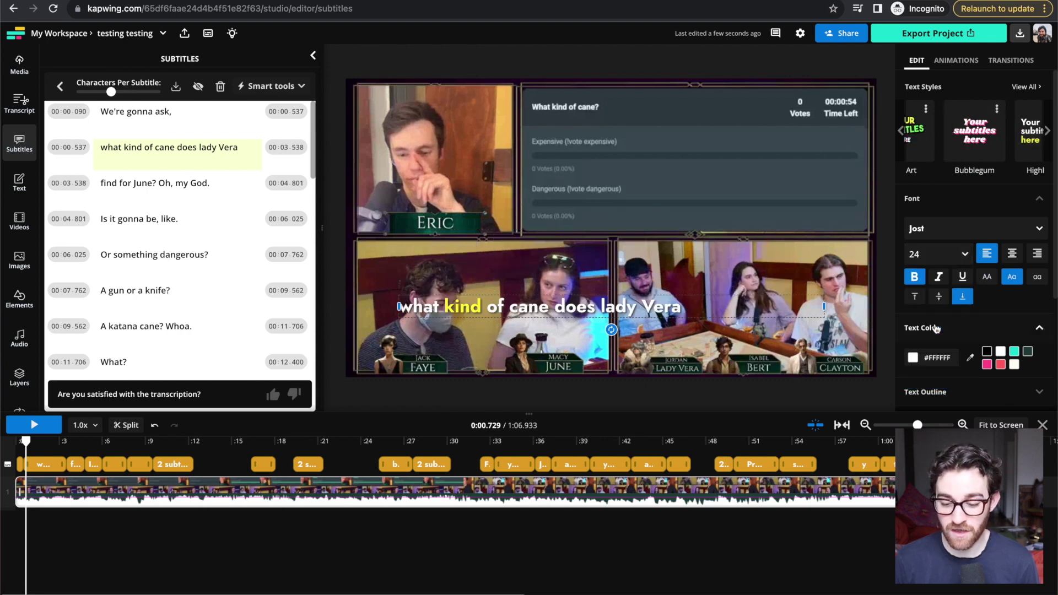
left_click_drag(665, 303, 729, 236)
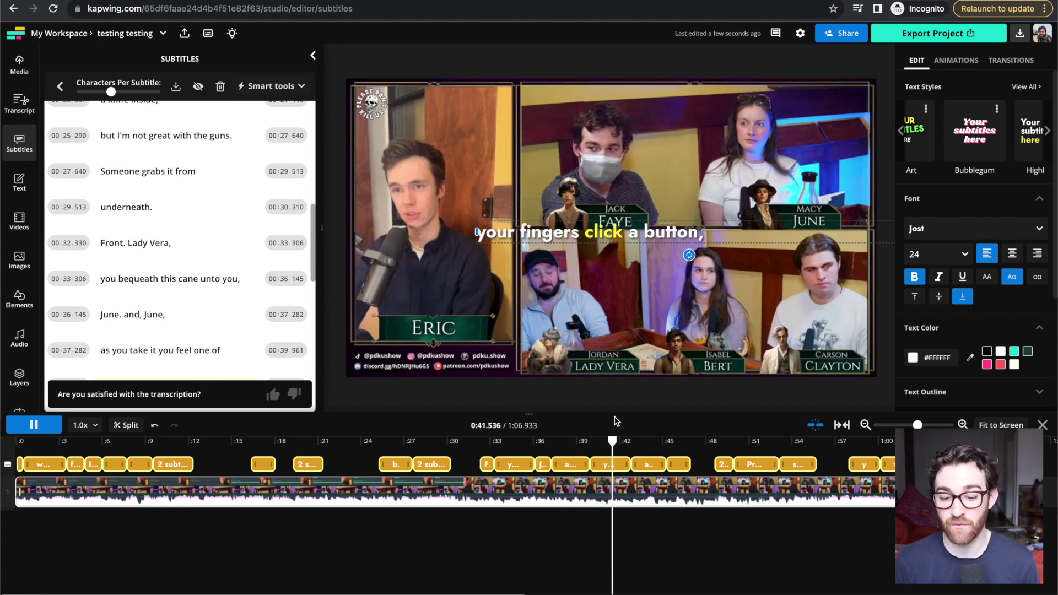
Stop the preview and open the Export Project settings with MP4 at auto resolution
key("space")
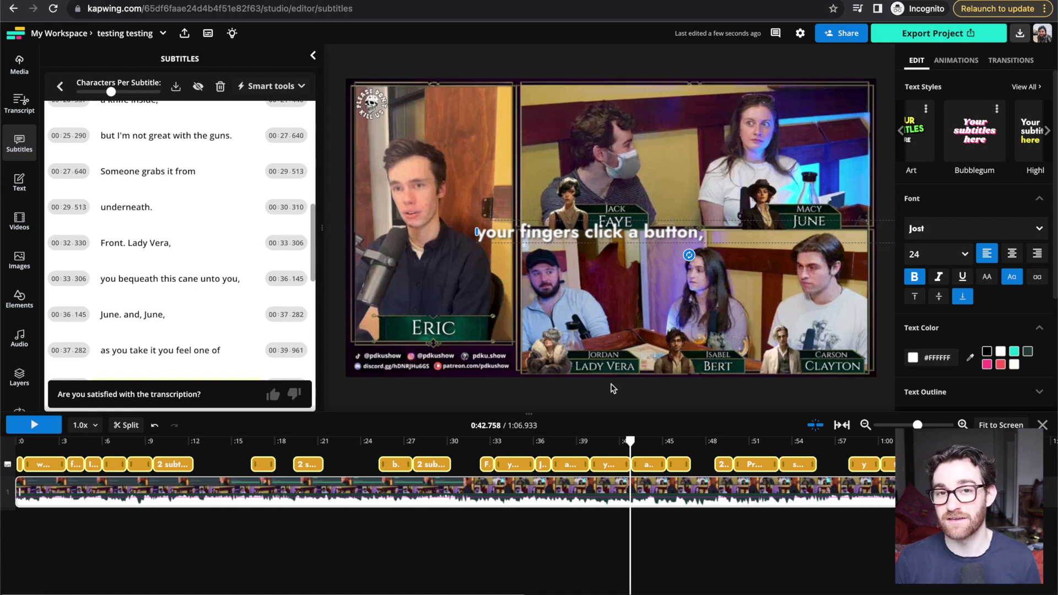
left_click(927, 36)
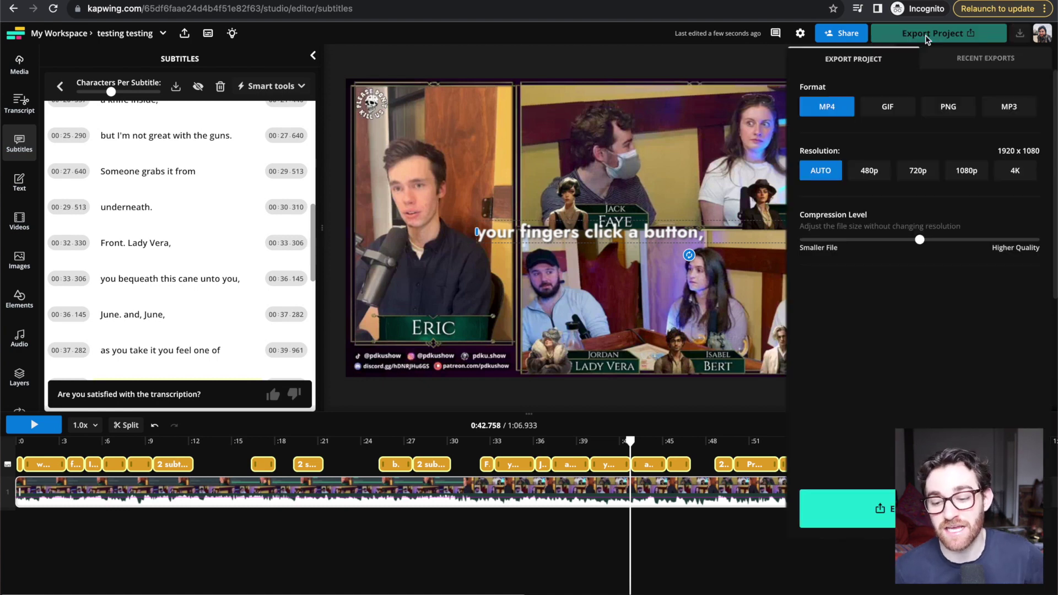
Export the MP4 and download it as testing_testing_V1 (1) into Downloads
left_click(937, 509)
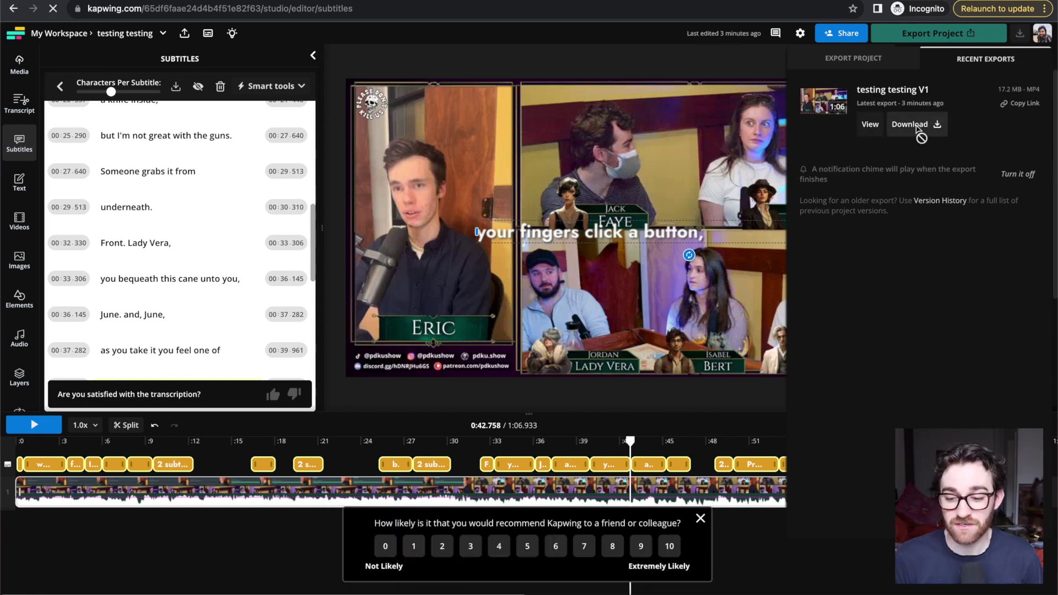
left_click(910, 124)
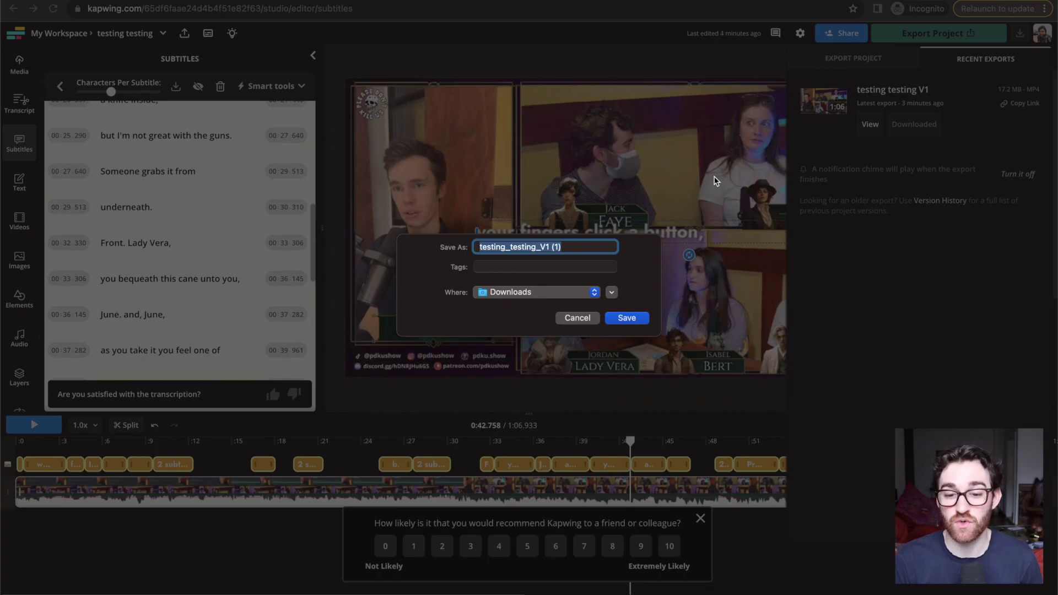
key("Return")
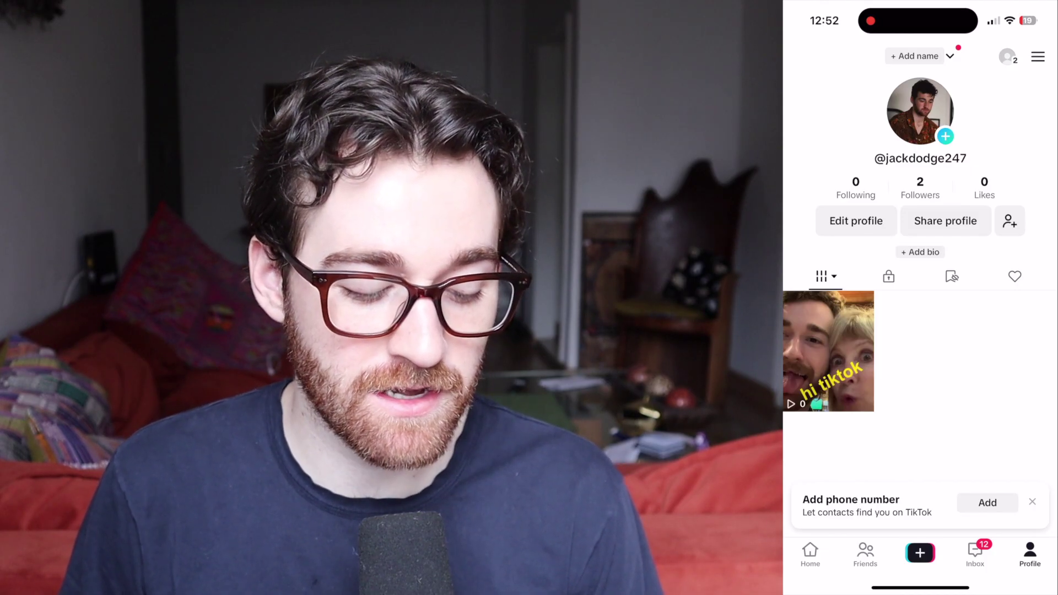
Upload the 01:07 exported video to a new TikTok post with privacy set to Only you
left_click(920, 552)
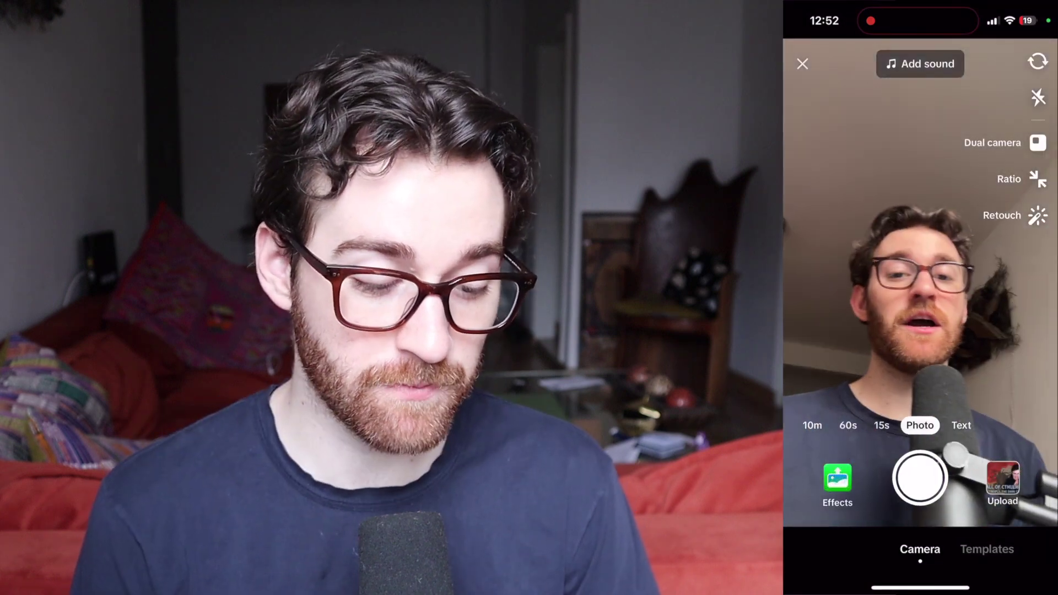
left_click(1003, 484)
left_click(861, 360)
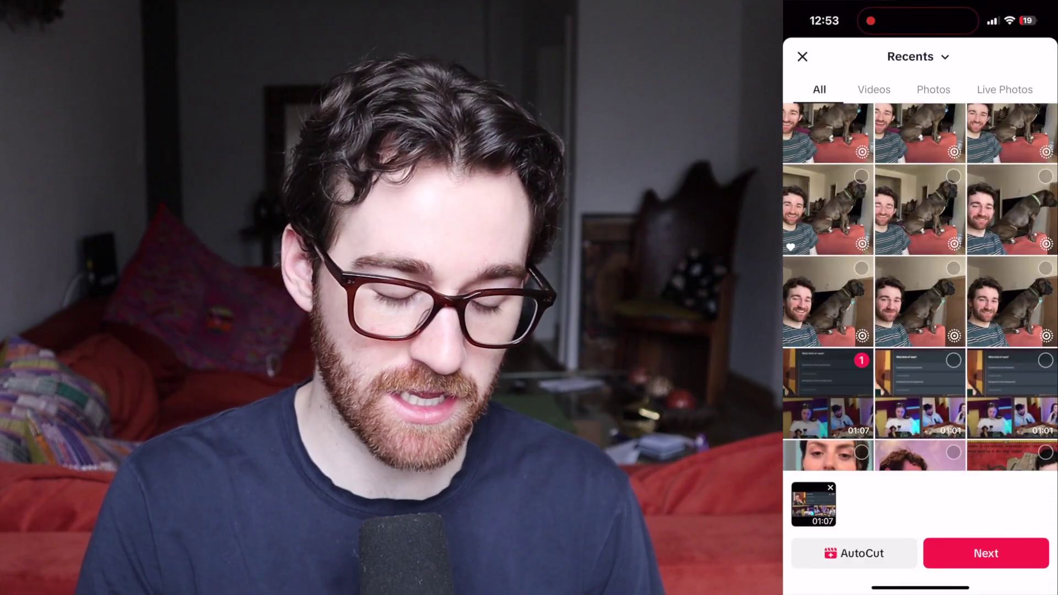
left_click(986, 553)
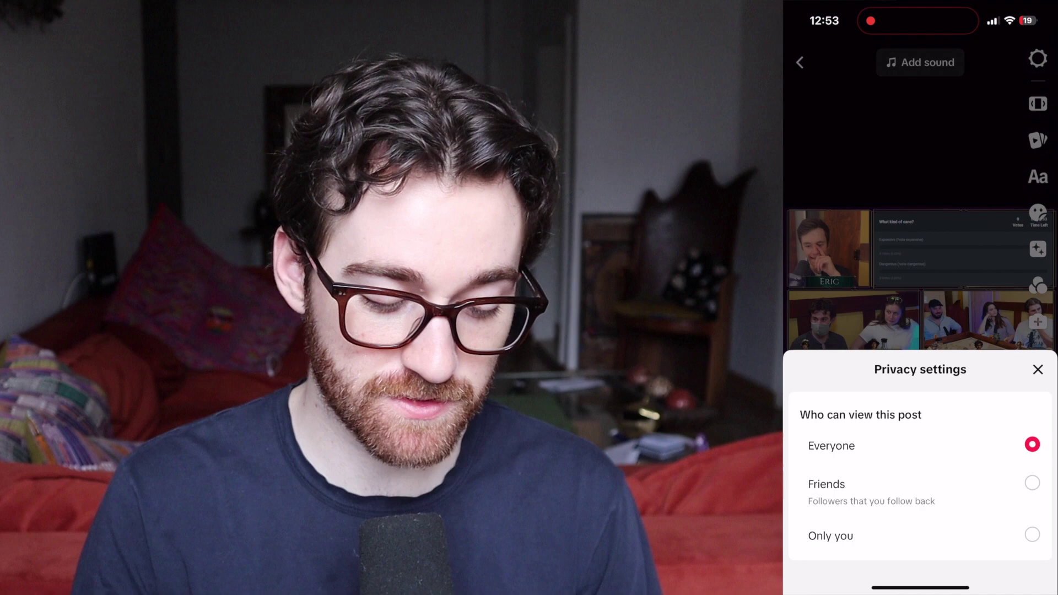
left_click(1036, 369)
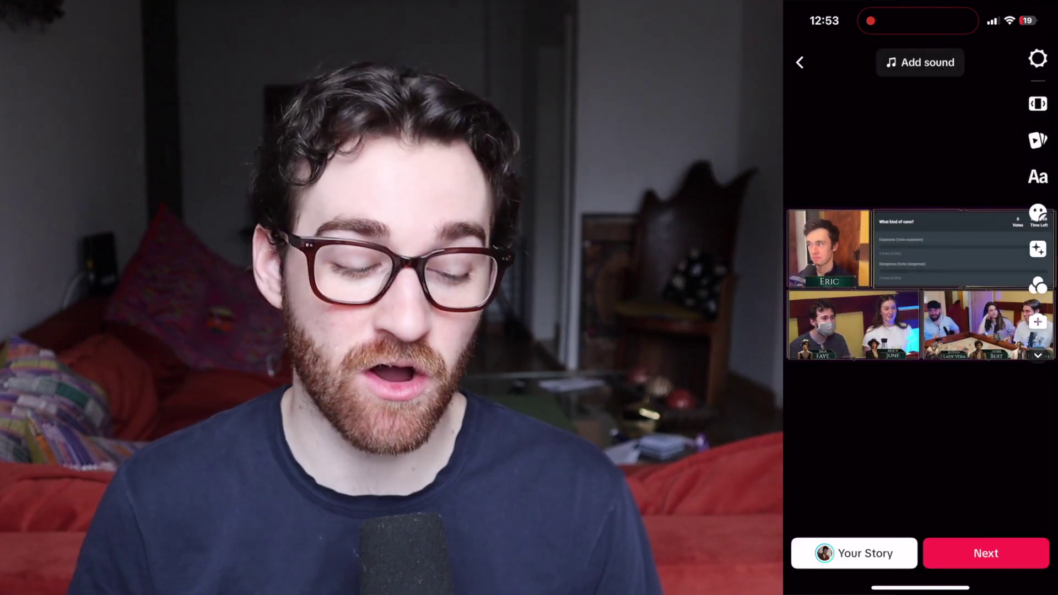
left_click(986, 553)
left_click(876, 102)
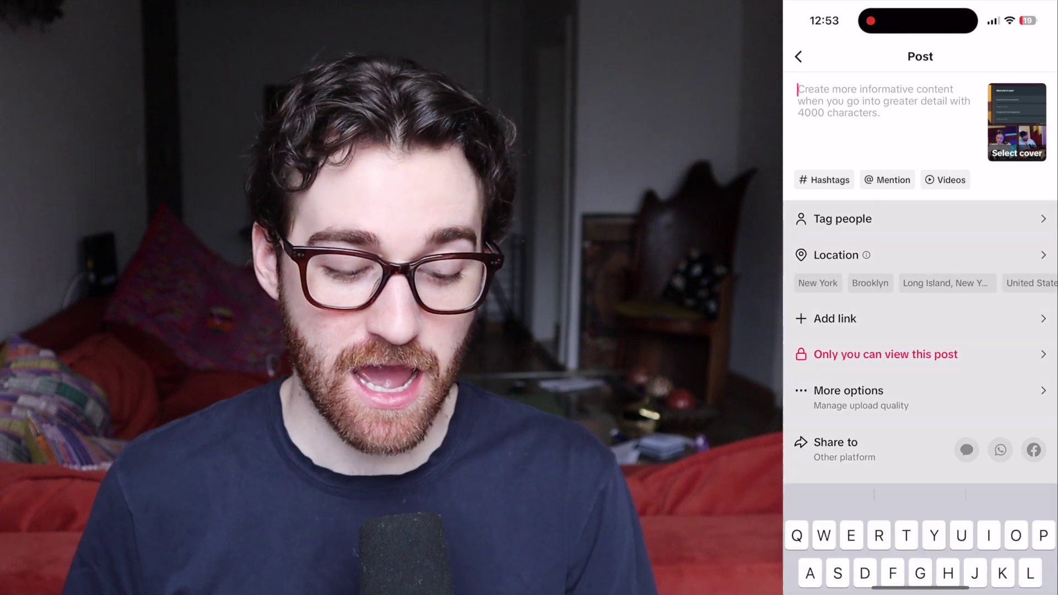
Post with the caption 'I love D&D #longervideos' and watch it full screen
type("I love D&D #l")
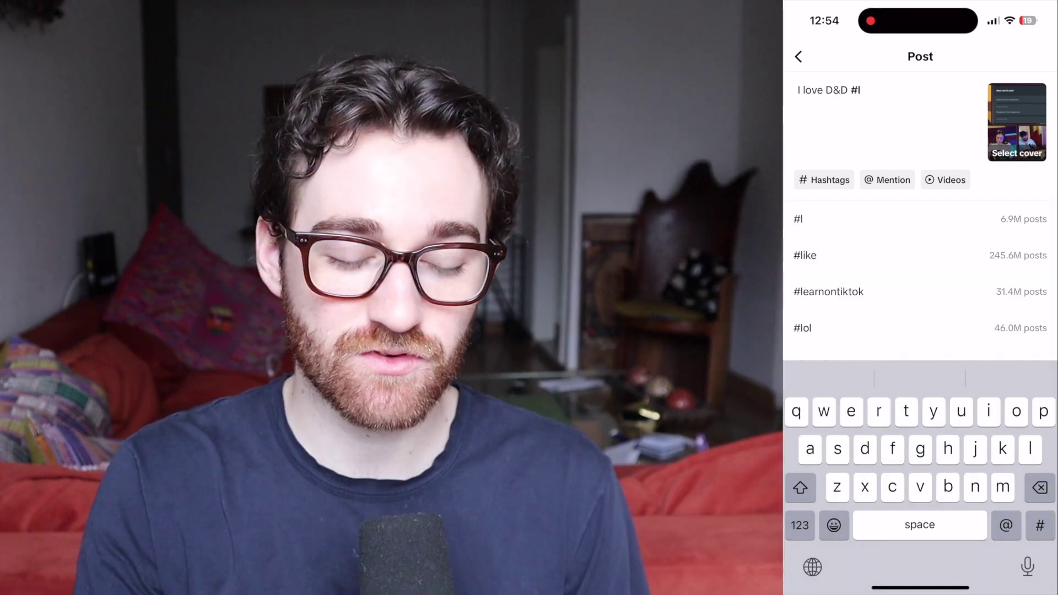
type("onger")
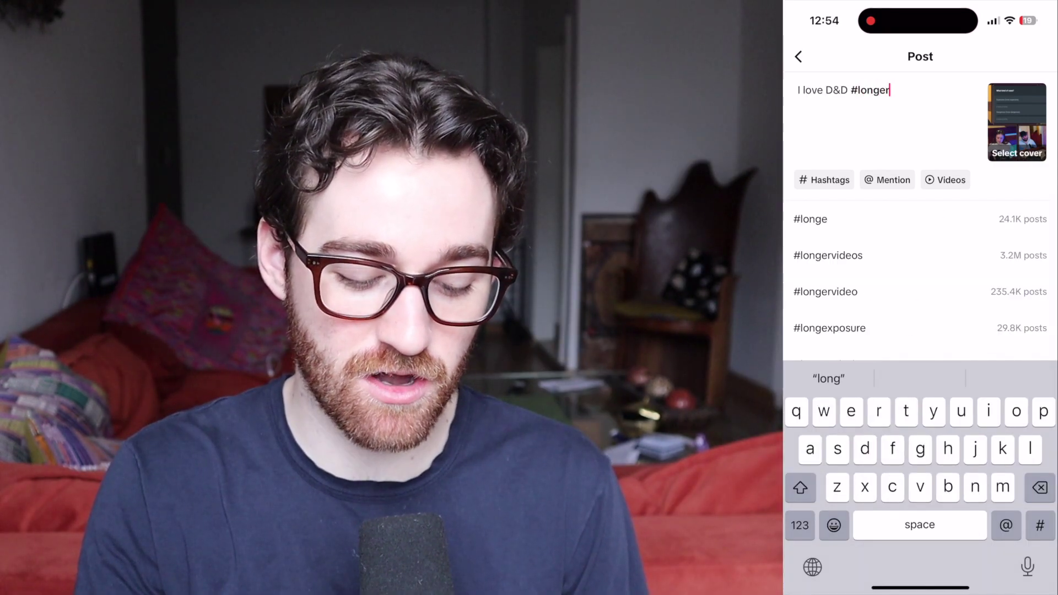
type("vid")
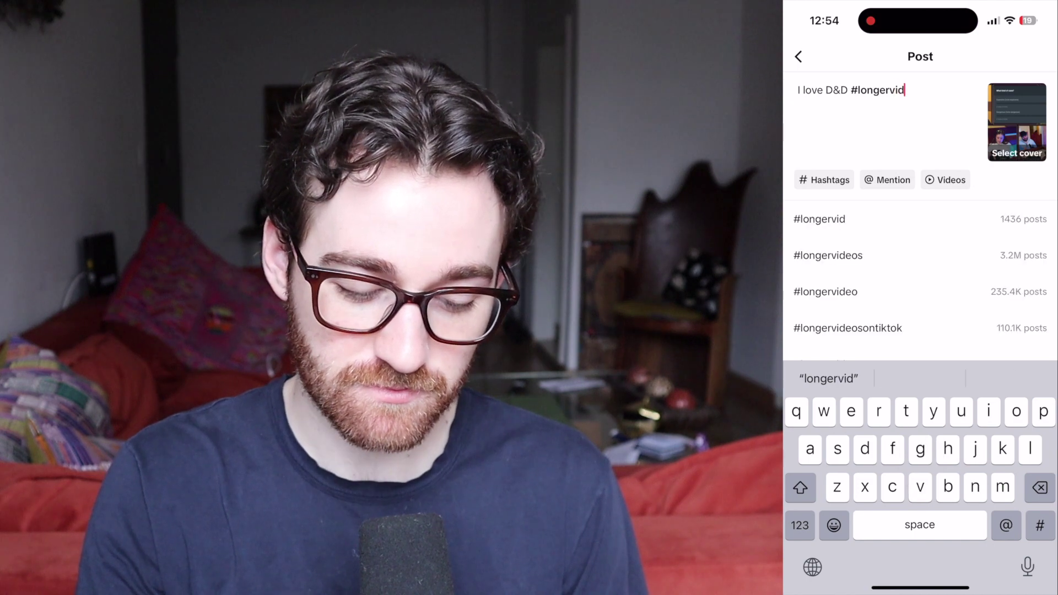
left_click(827, 255)
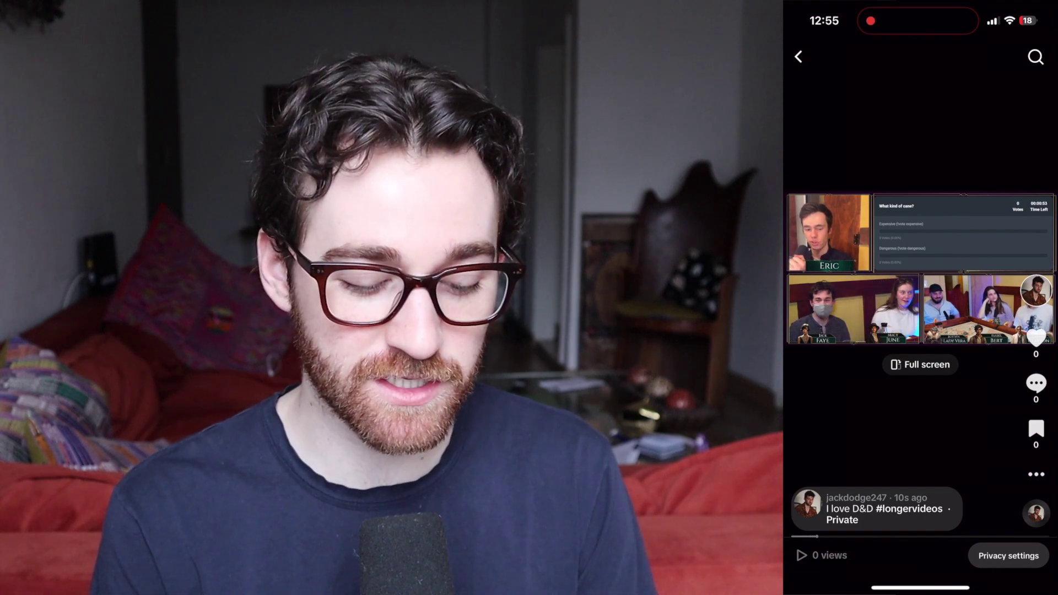
left_click(920, 364)
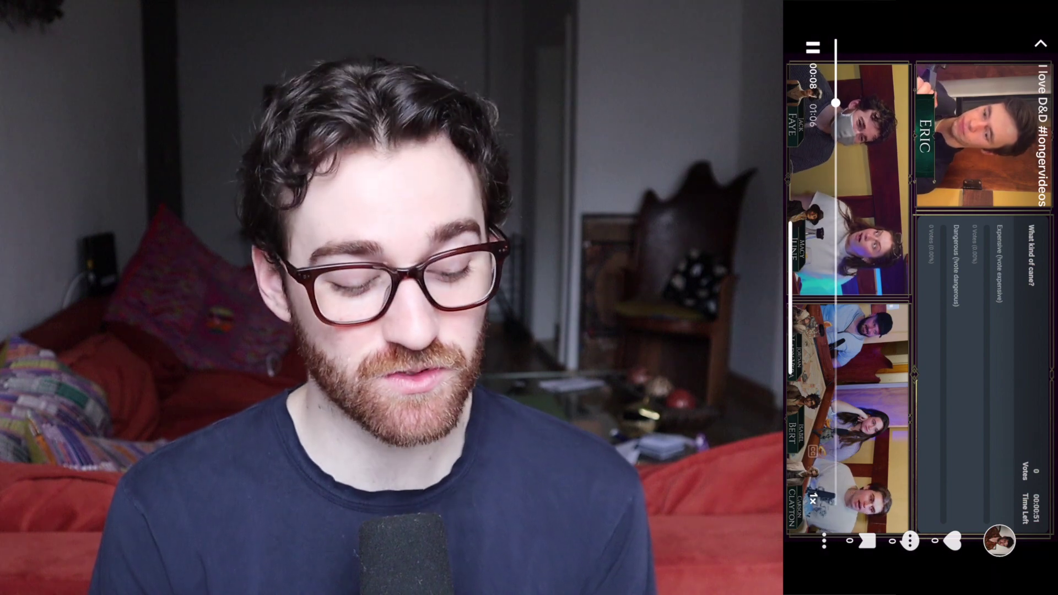